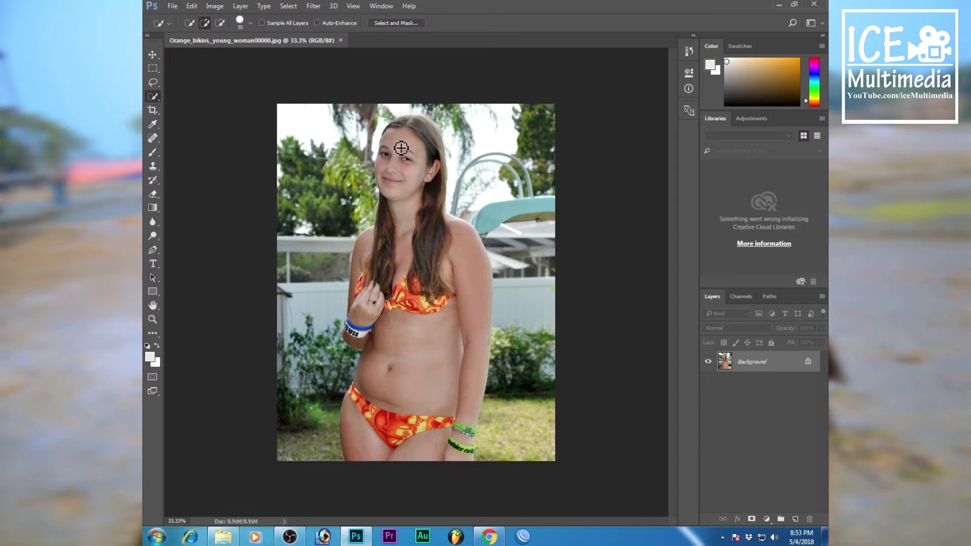
Select the woman's whole figure, including hair, arms and wristbands, with the Quick Selection tool.
click(411, 127)
mouse_move(413, 149)
mouse_down()
mouse_move(424, 313)
mouse_move(395, 479)
mouse_move(395, 404)
mouse_move(379, 407)
mouse_move(369, 463)
mouse_move(370, 259)
mouse_up()
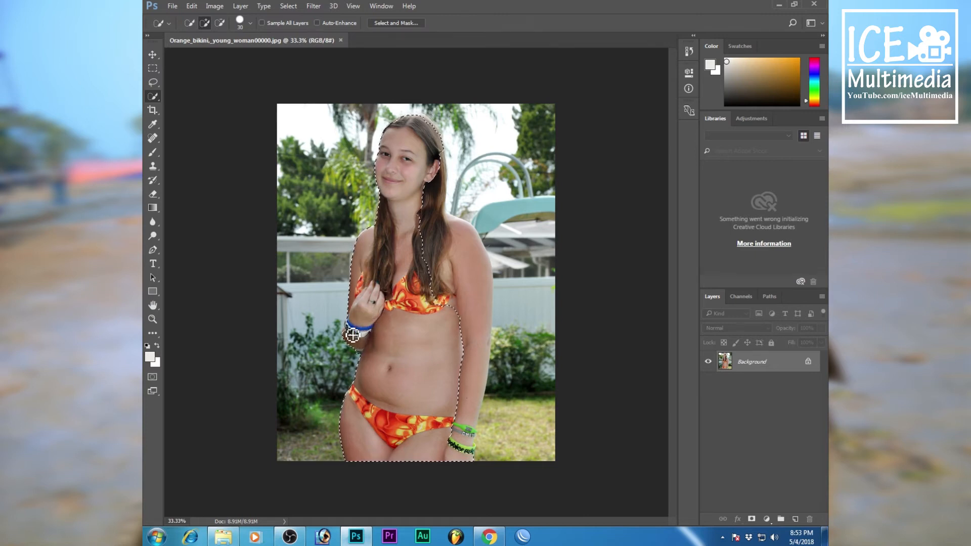
drag(425, 217, 486, 286)
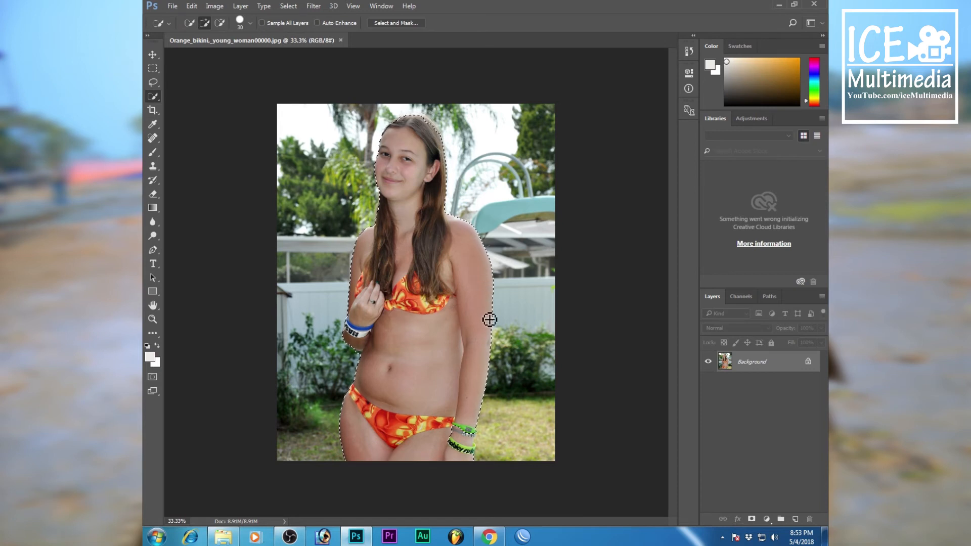
drag(474, 426, 465, 466)
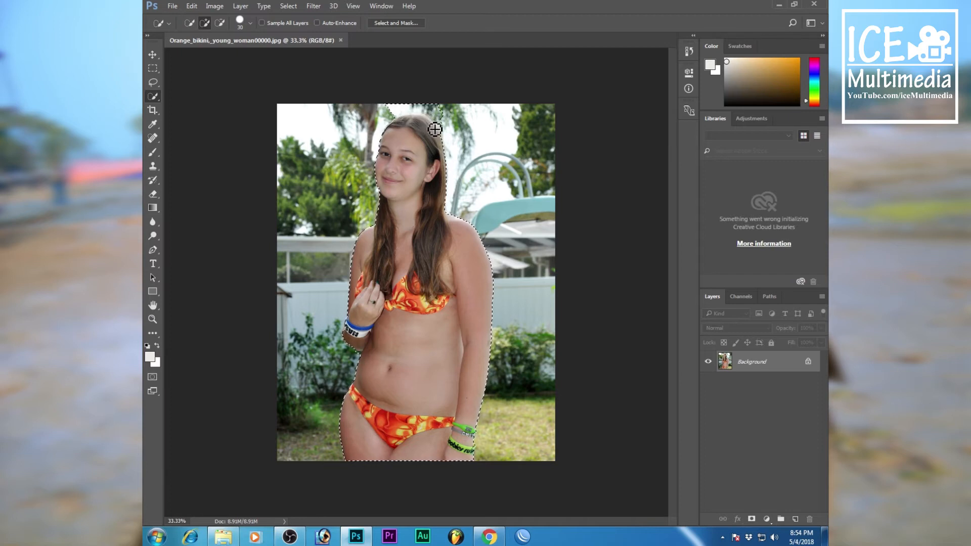
Subtract the stray background area above the woman's head from the selection.
key(alt)
key(alt)
key(alt)
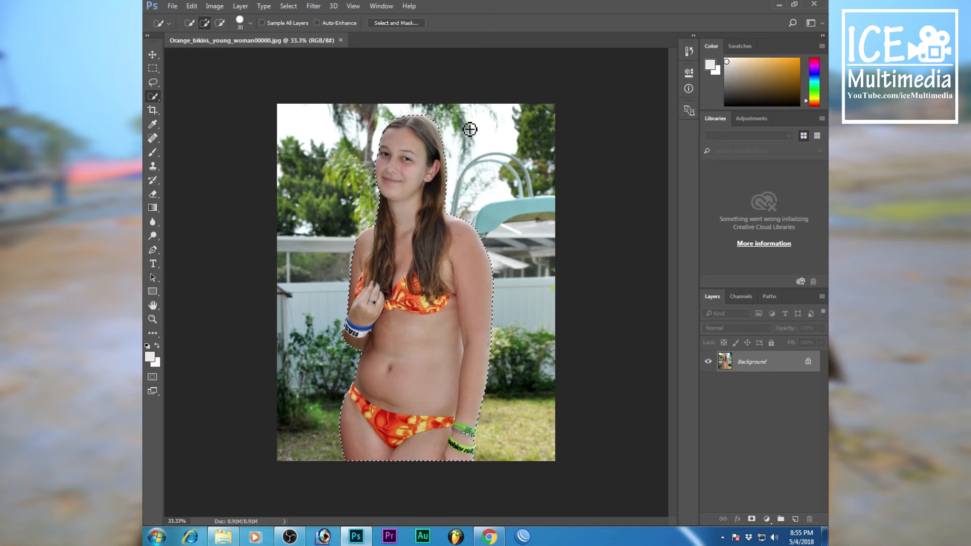
Refine the selection in Select and Mask with Decontaminate Colors on, and output it to a New Layer with Layer Mask.
click(405, 23)
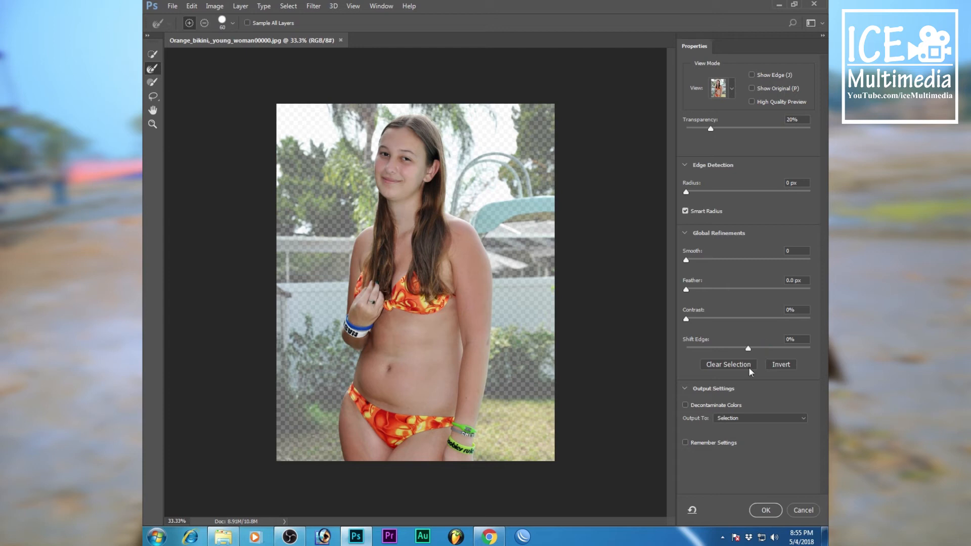
click(685, 405)
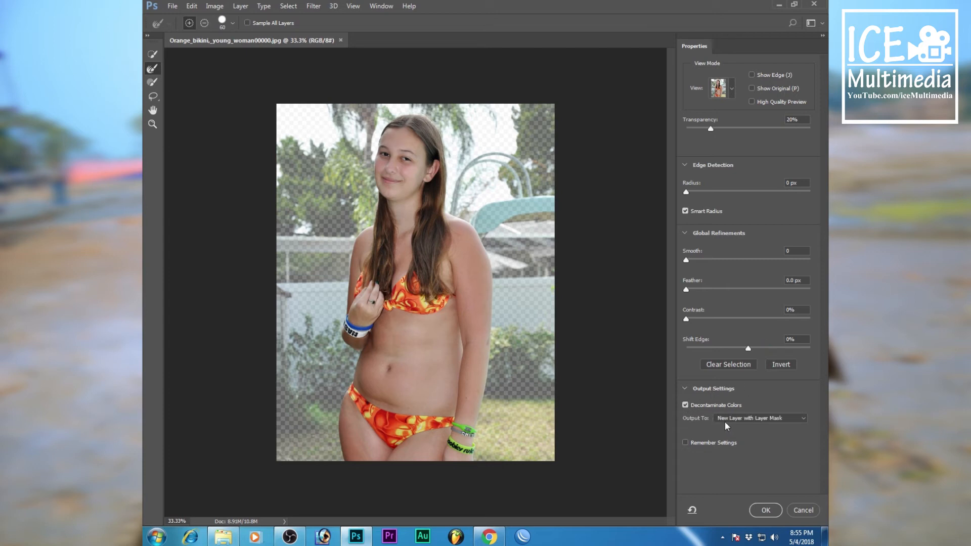
click(758, 419)
click(766, 510)
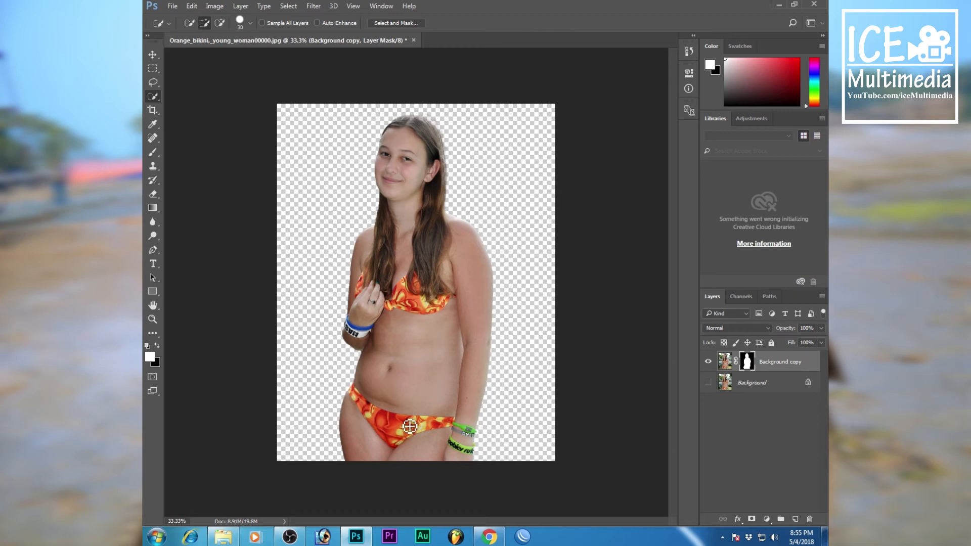
Show the Background layer, hide the Background copy layer and make Background the active layer.
click(709, 383)
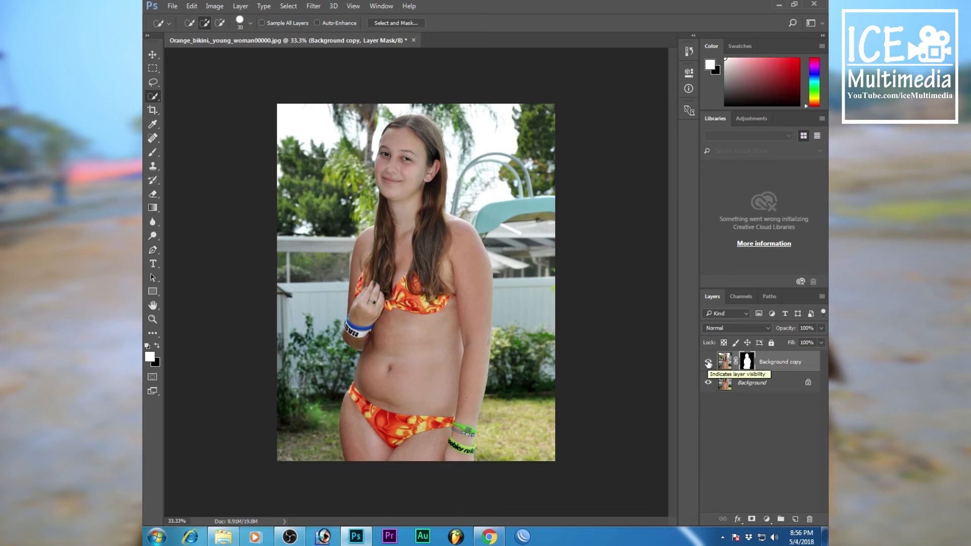
click(709, 362)
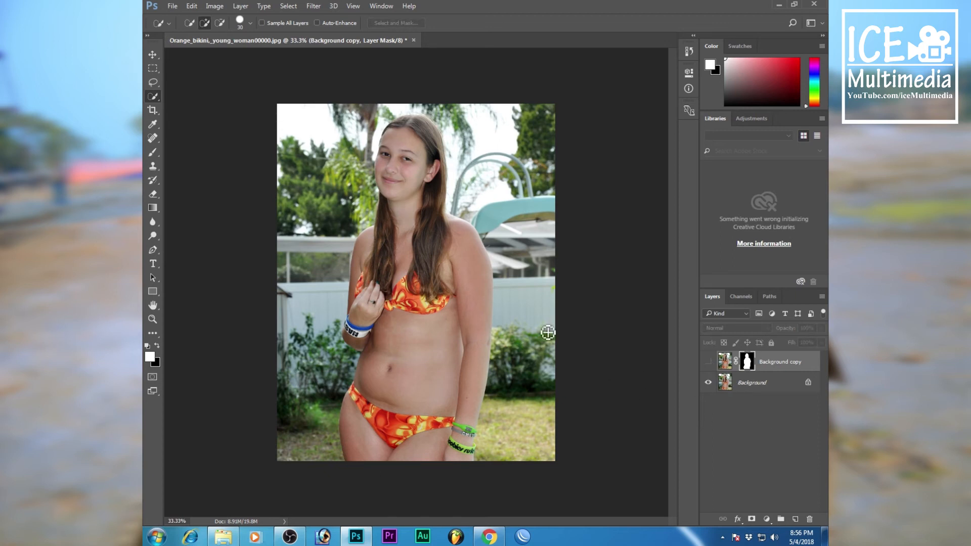
click(736, 387)
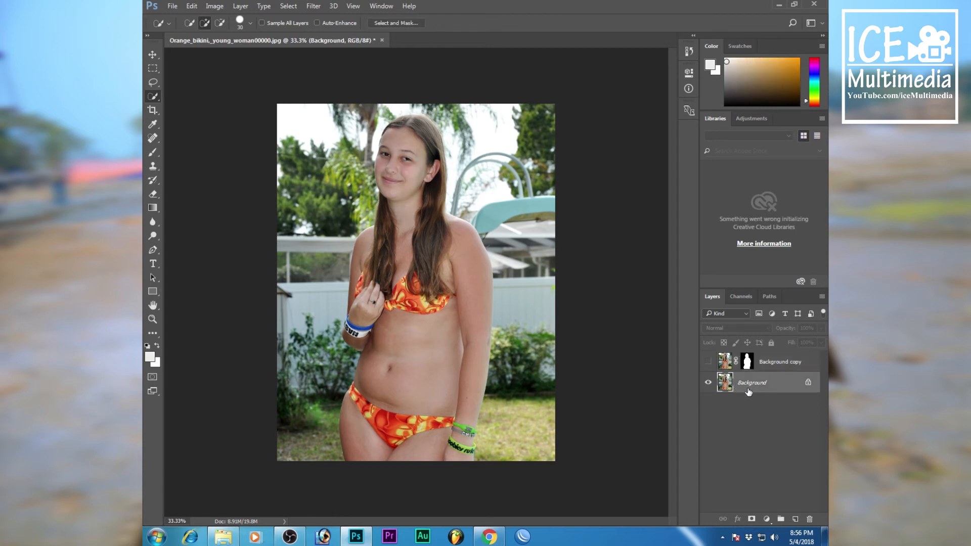
Open the Lens Blur filter for the Background layer and reset its blade curvature and radius to 0.
click(307, 7)
mouse_move(427, 130)
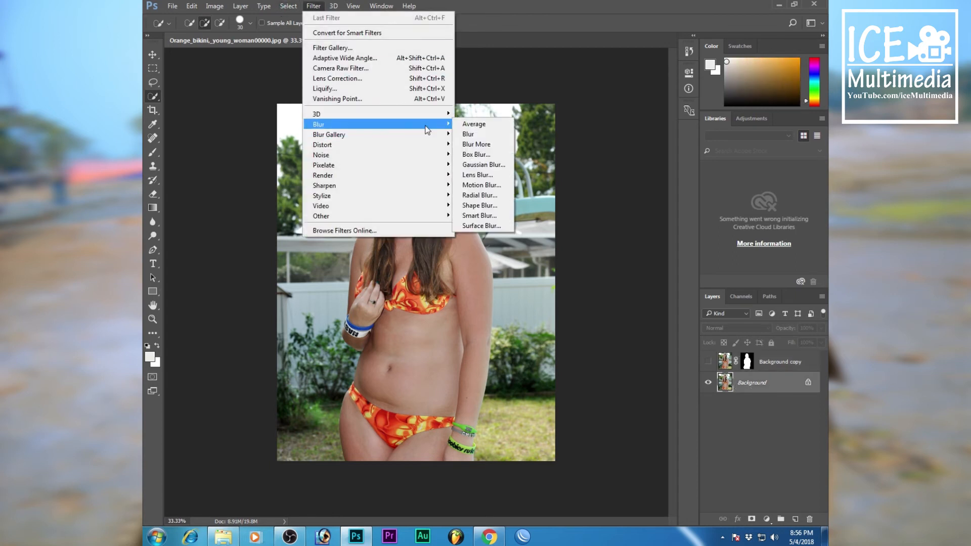
click(493, 174)
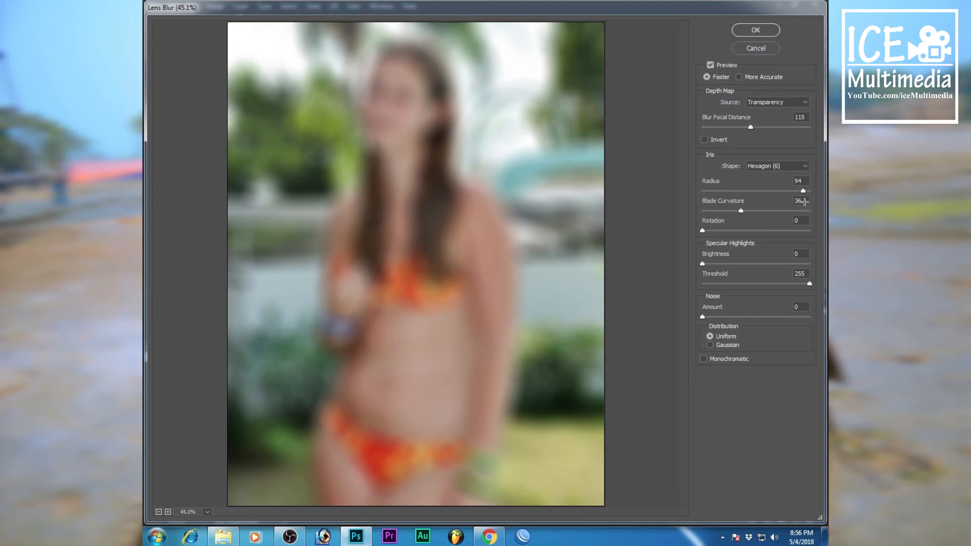
click(789, 204)
text(0)
click(802, 181)
double_click(793, 181)
text(0)
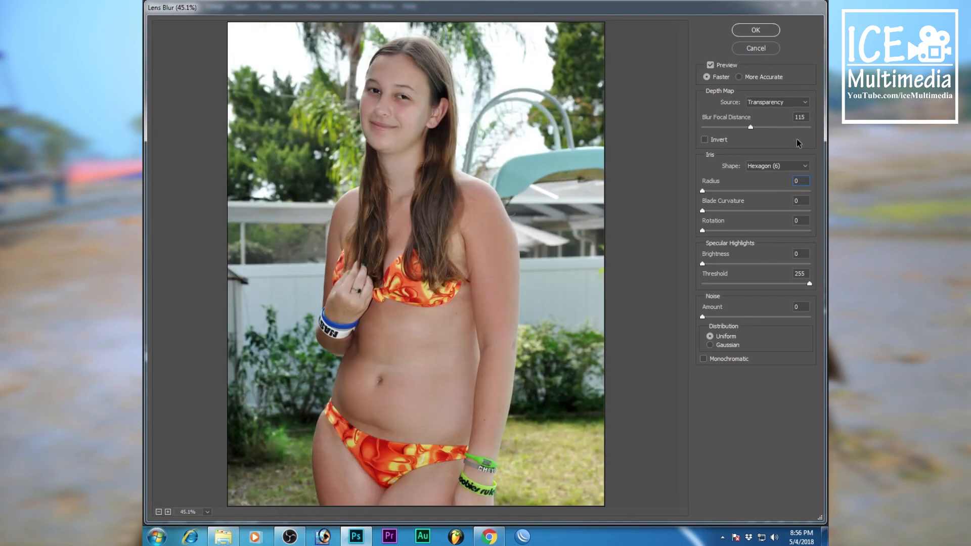
Set the Lens Blur focal distance to 5.
double_click(807, 116)
text(0)
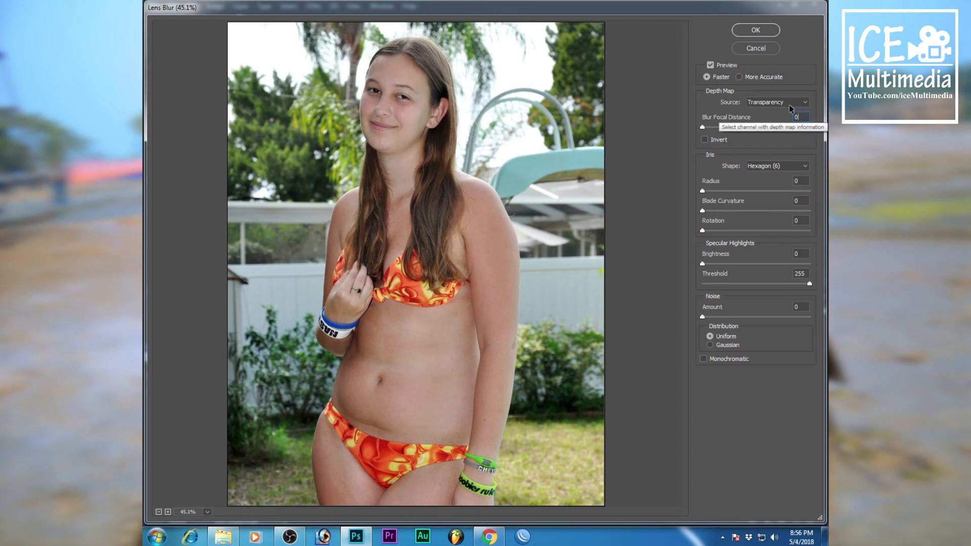
double_click(804, 117)
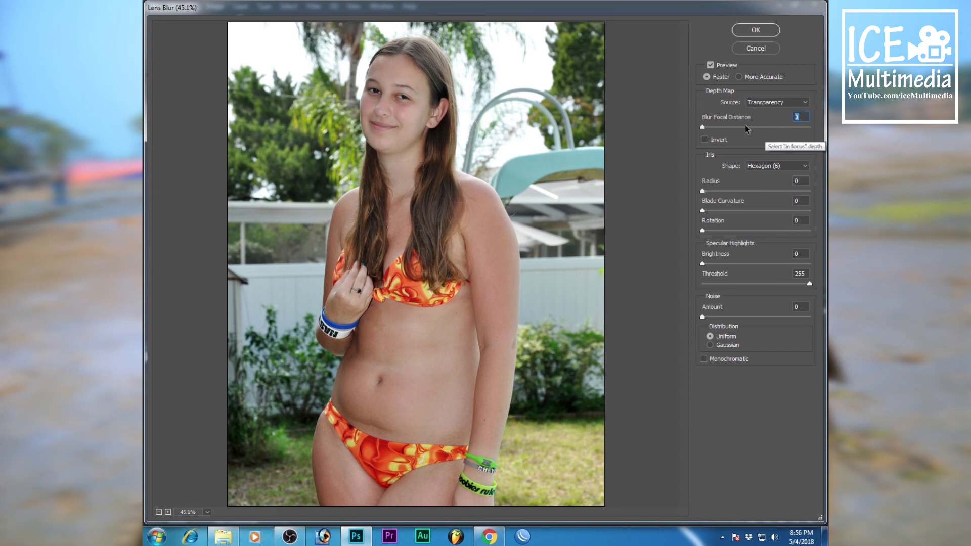
text(5)
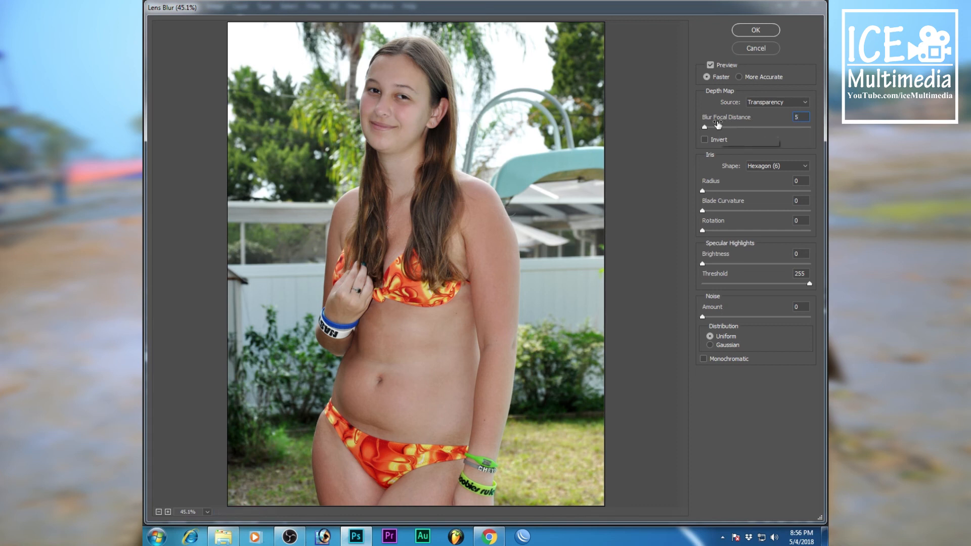
Apply the Lens Blur with radius 100 and blade curvature 100, and show the Background copy layer again.
click(794, 181)
text(100)
click(801, 210)
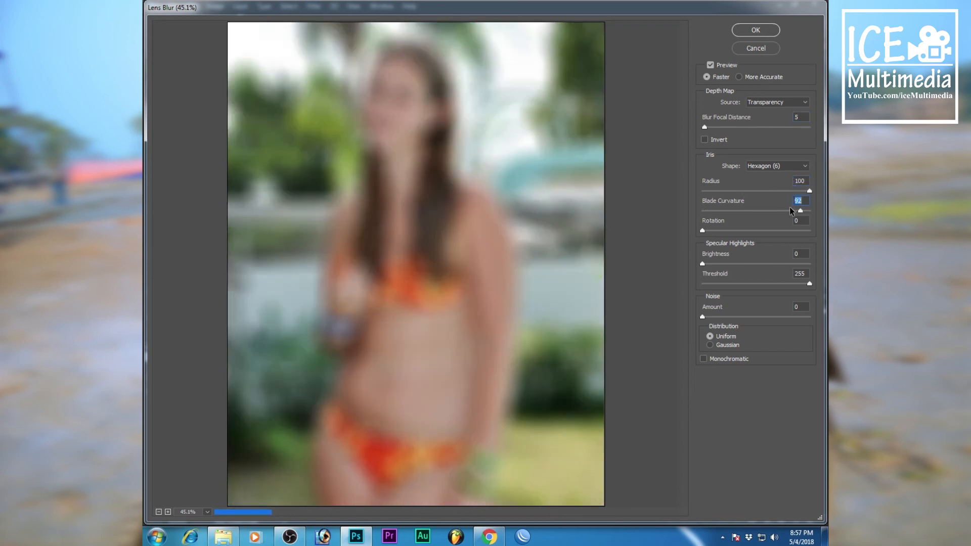
text(100)
click(756, 30)
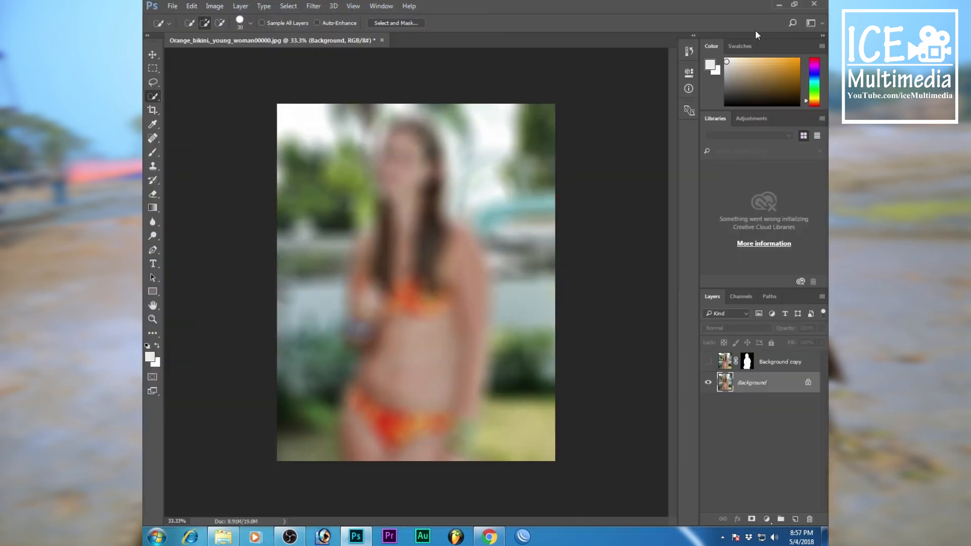
click(708, 362)
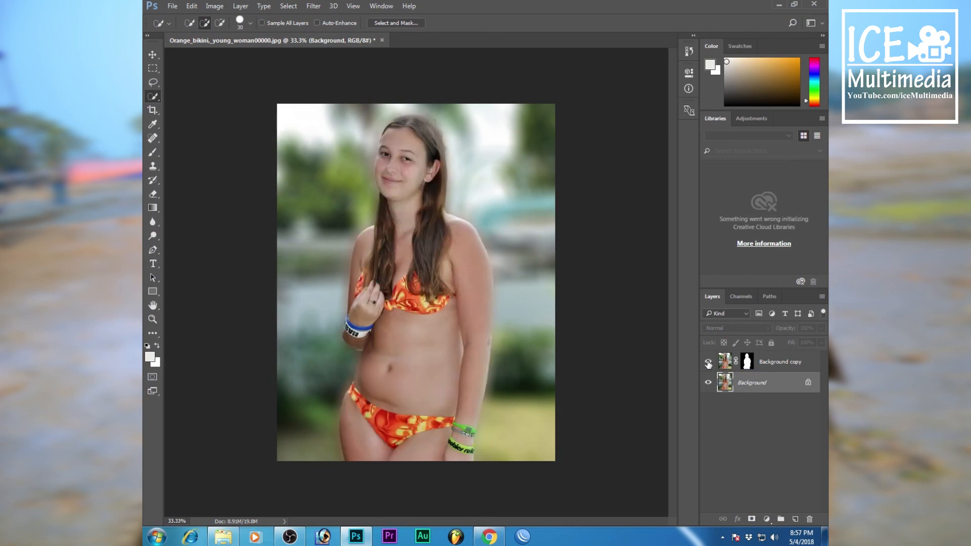